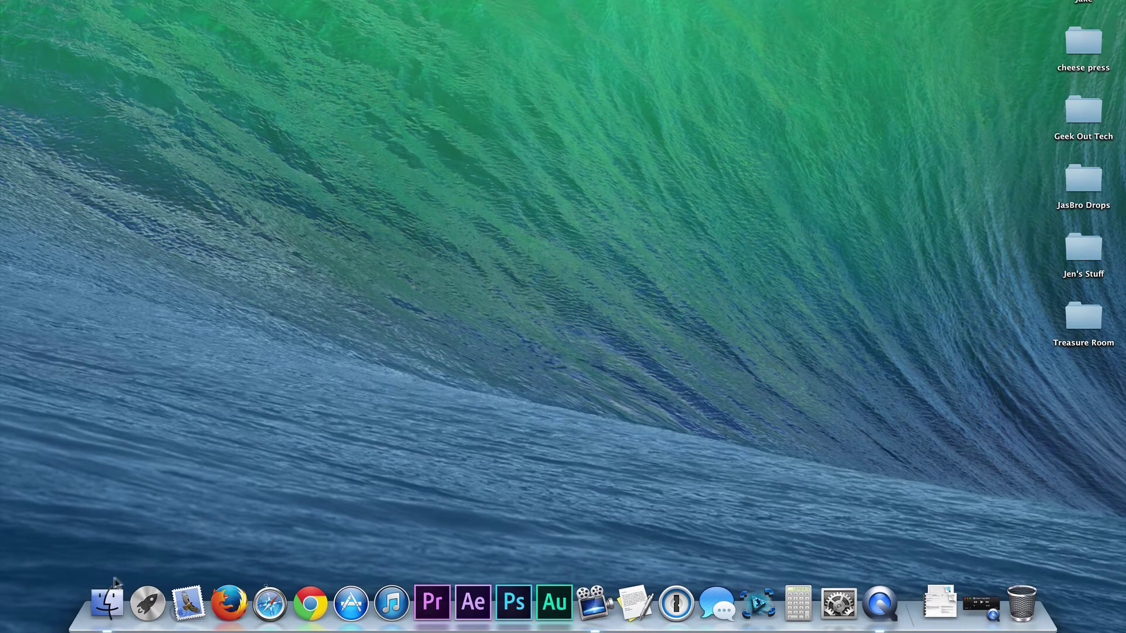
Drag the cheese press folder onto the Orange sidebar tag to tag it Orange, then launch TextEdit
{"action": "left_click", "coordinate": [105, 603]}
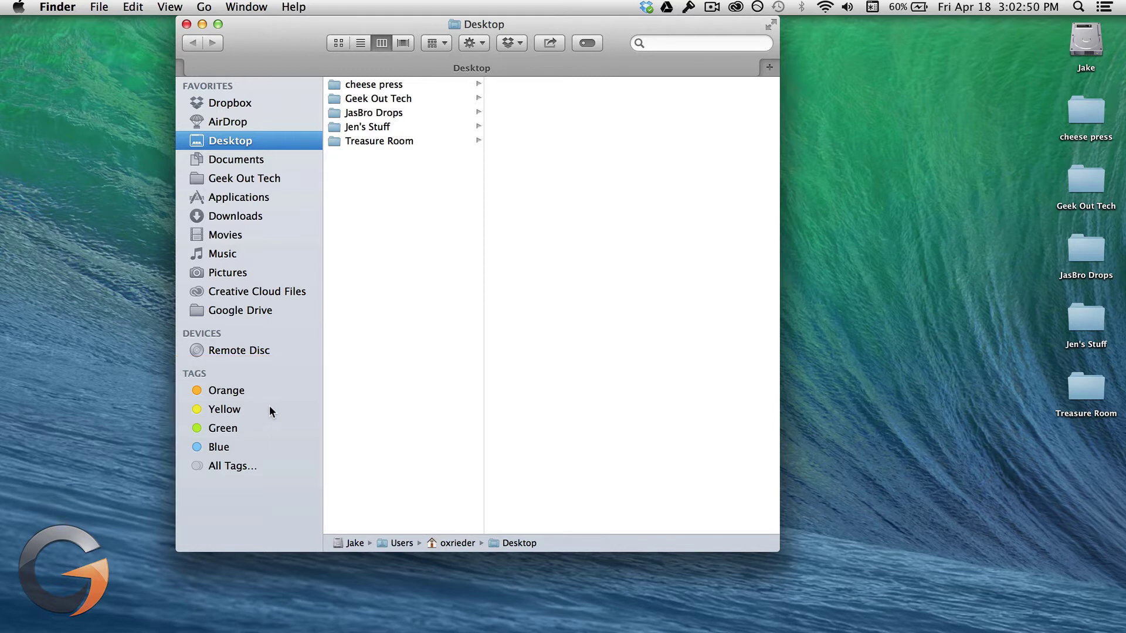
{"action": "left_click", "coordinate": [238, 394]}
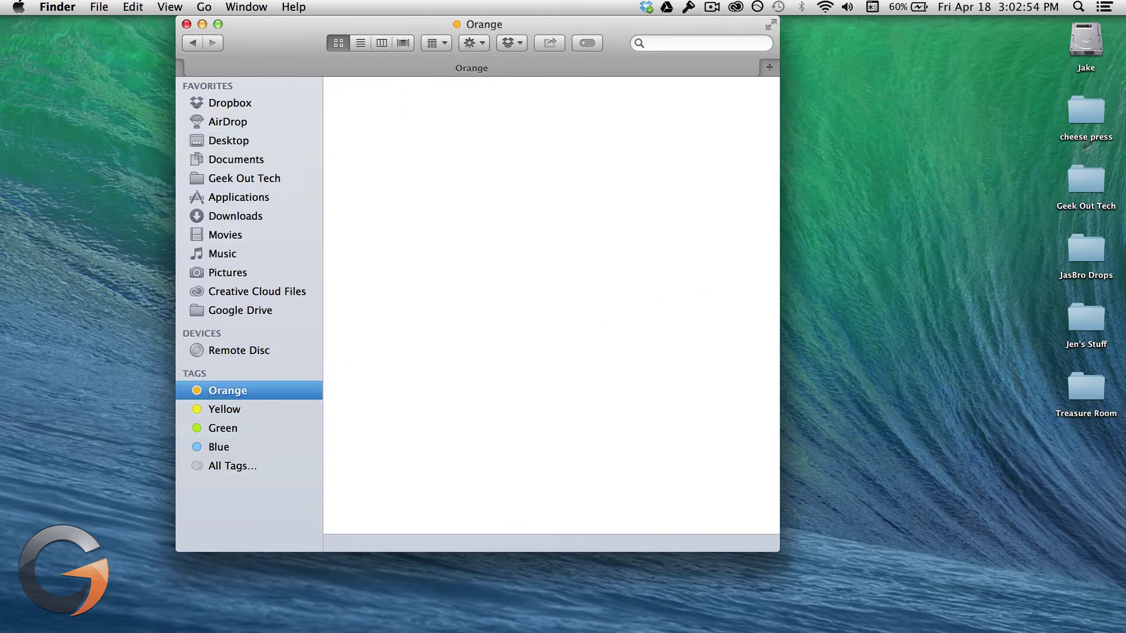
{"action": "left_click_drag", "start_coordinate": [1091, 114], "coordinate": [459, 249]}
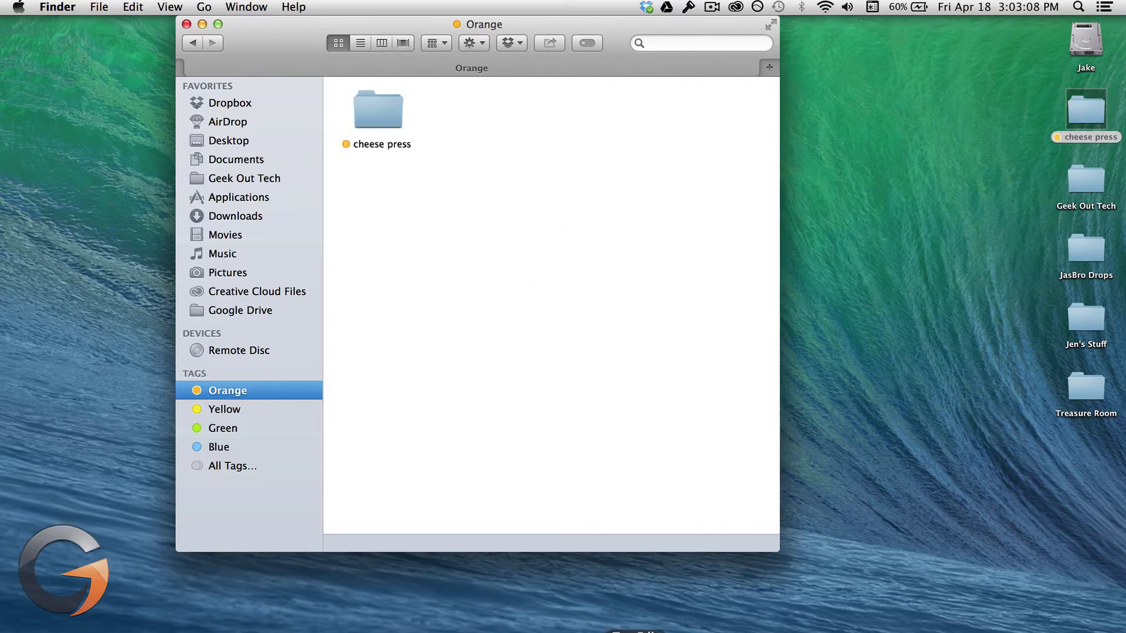
{"action": "left_click", "coordinate": [636, 620]}
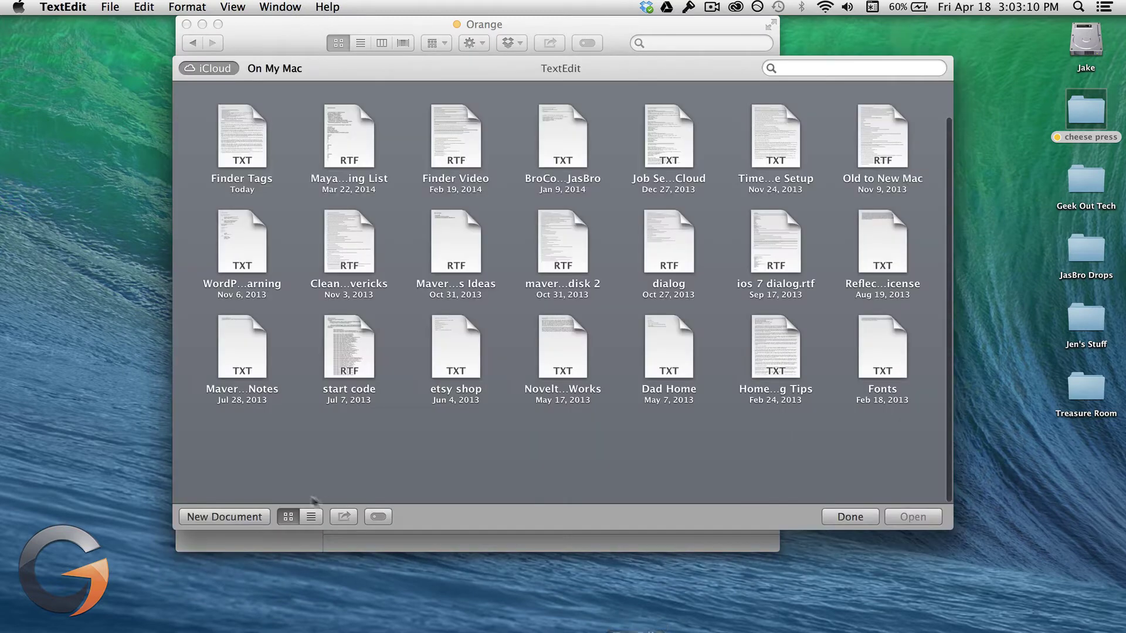
Create a new TextEdit document 'blah' and begin saving it under the name blah
{"action": "left_click", "coordinate": [224, 516]}
{"action": "type", "text": "blah"}
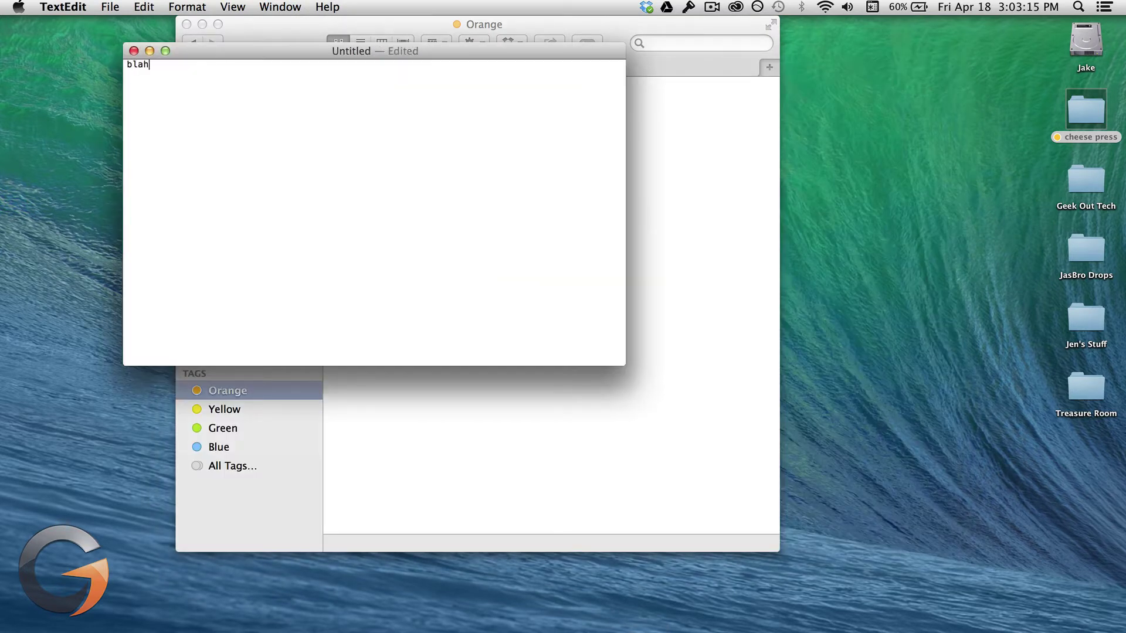
{"action": "left_click", "coordinate": [109, 7]}
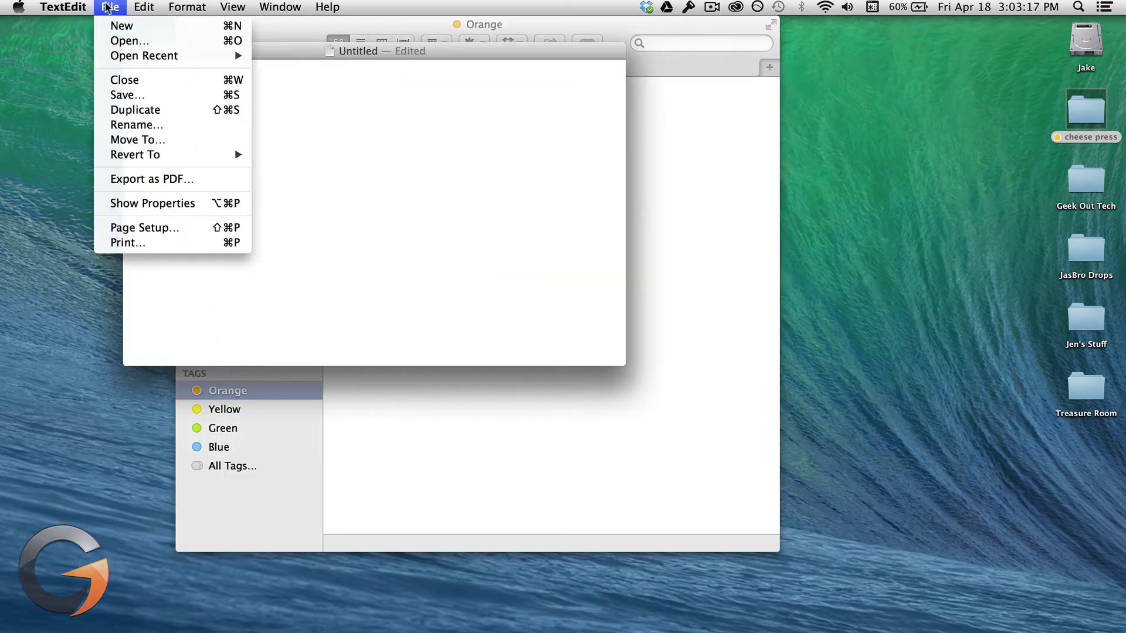
{"action": "left_click", "coordinate": [128, 94]}
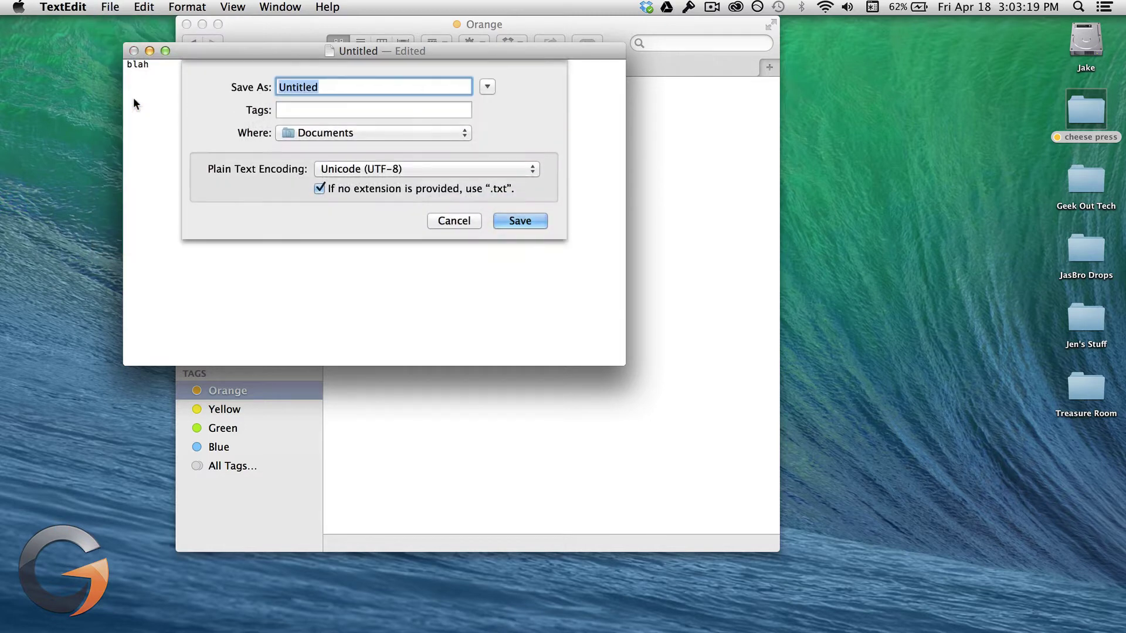
{"action": "type", "text": "blah"}
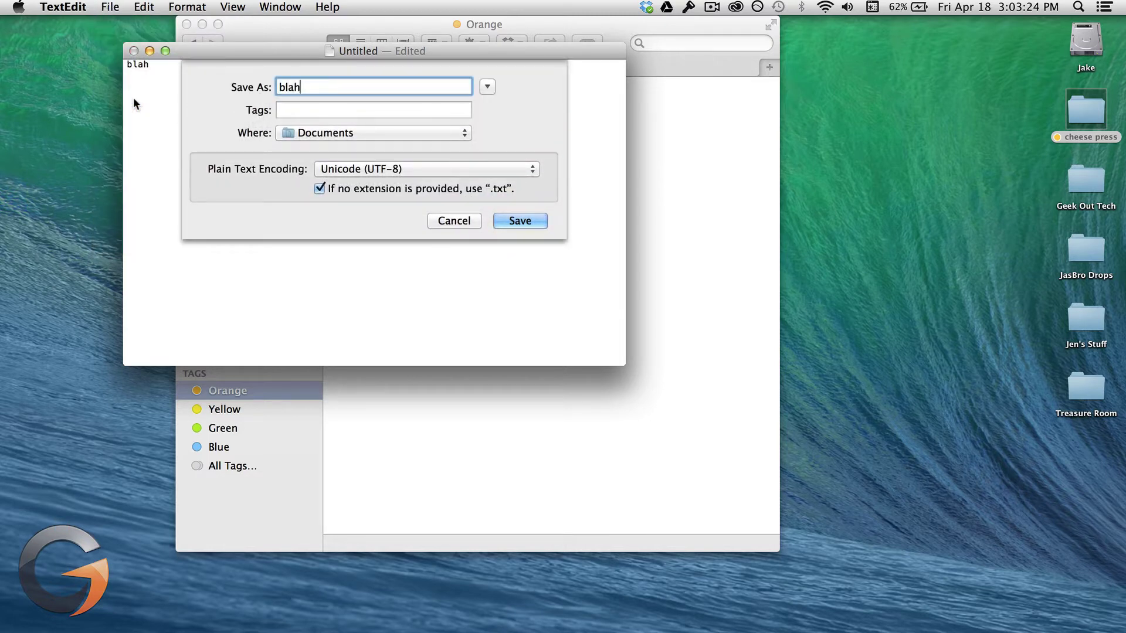
{"action": "key", "text": "Tab"}
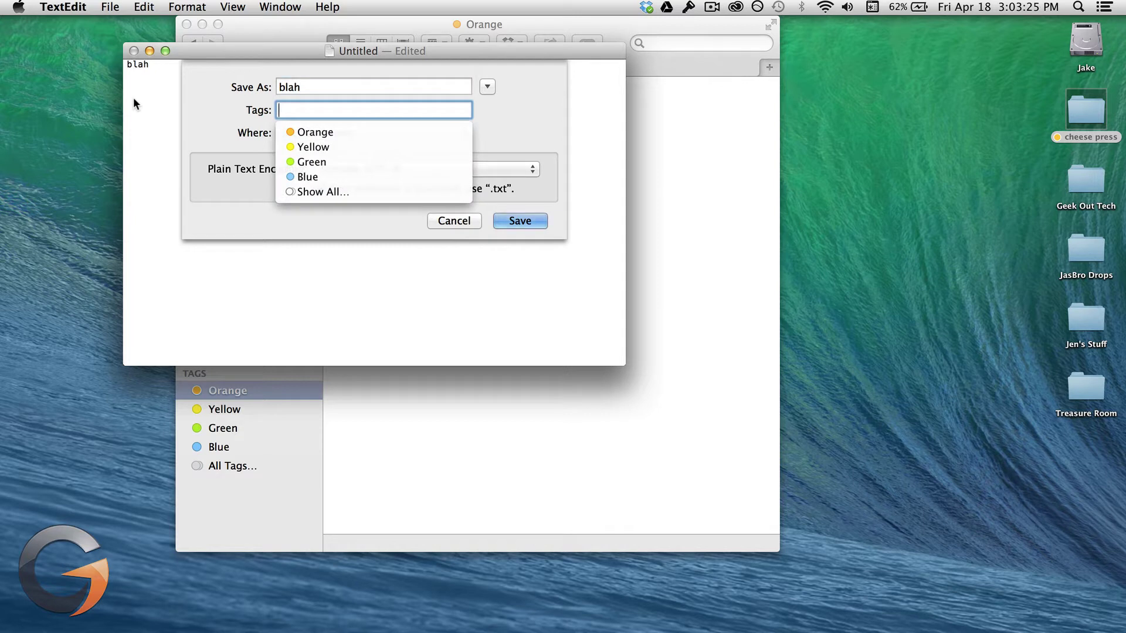
Tag the document Orange, Yellow and a newly created 'blah' tag
{"action": "left_click", "coordinate": [305, 132]}
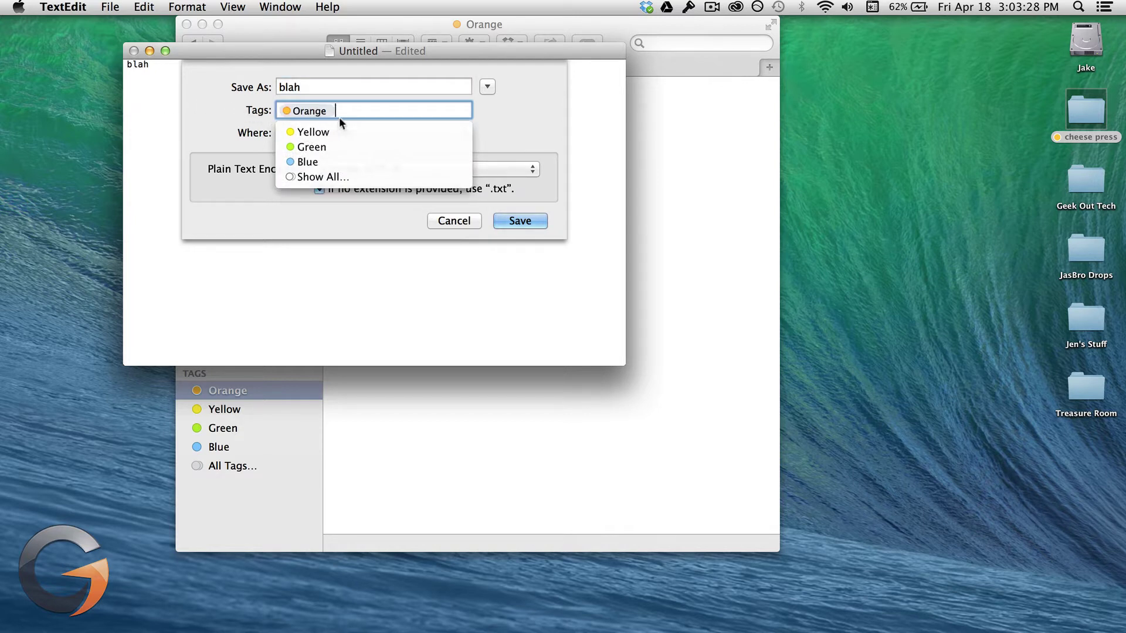
{"action": "left_click", "coordinate": [318, 131]}
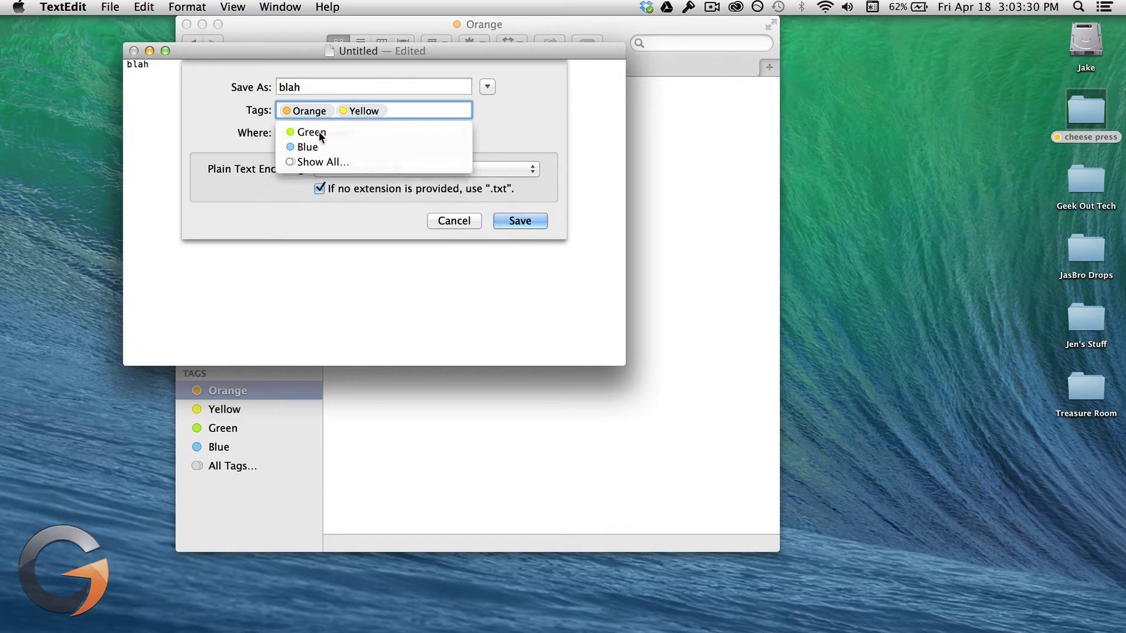
{"action": "type", "text": "blah"}
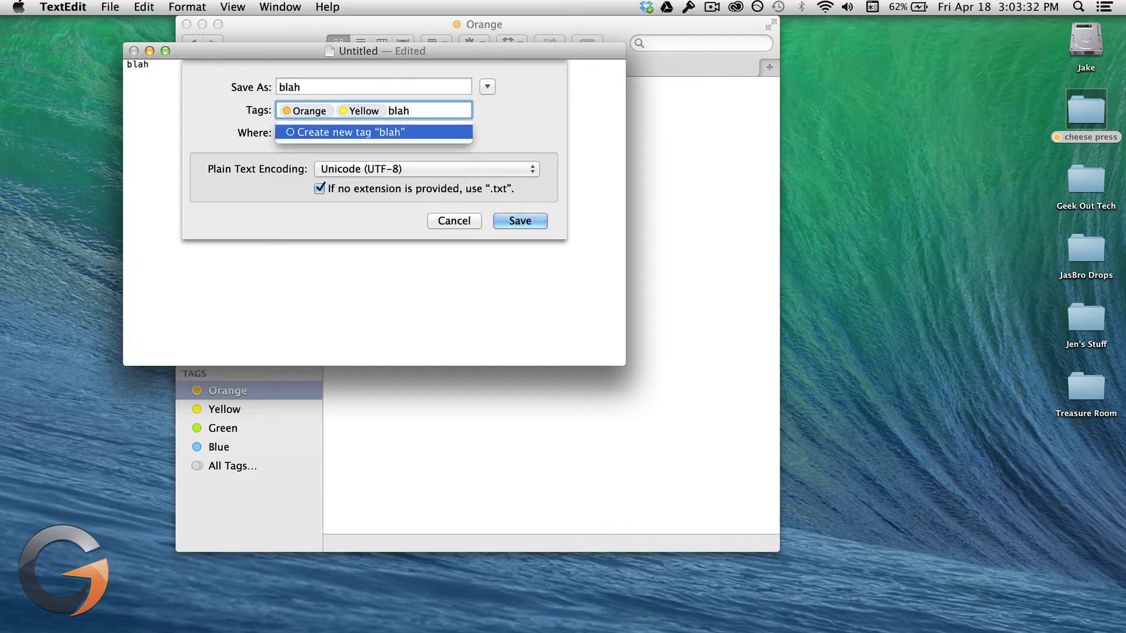
{"action": "key", "text": "Return"}
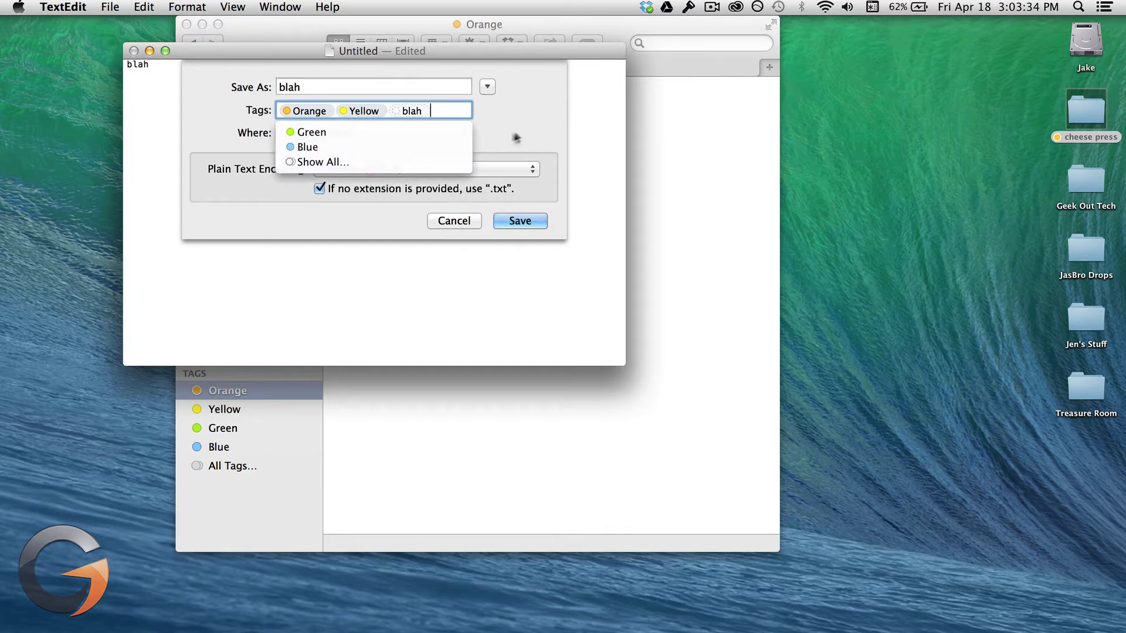
{"action": "left_click", "coordinate": [523, 132]}
Save the blah file to the Desktop and return to Finder
{"action": "left_click", "coordinate": [434, 133]}
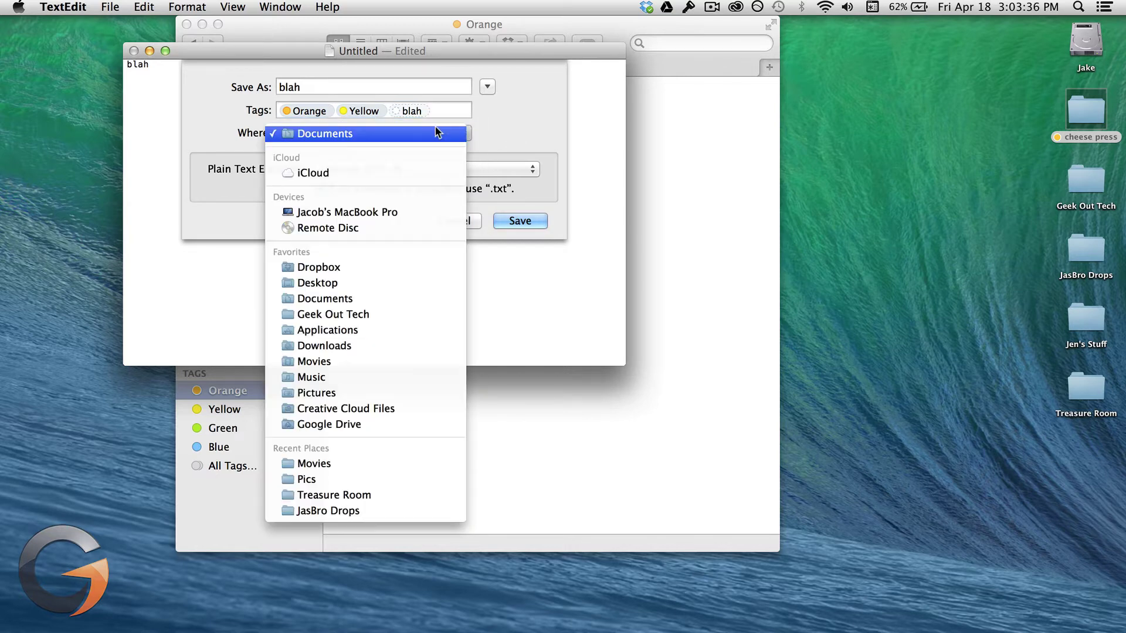
{"action": "left_click", "coordinate": [330, 282]}
{"action": "left_click", "coordinate": [519, 221]}
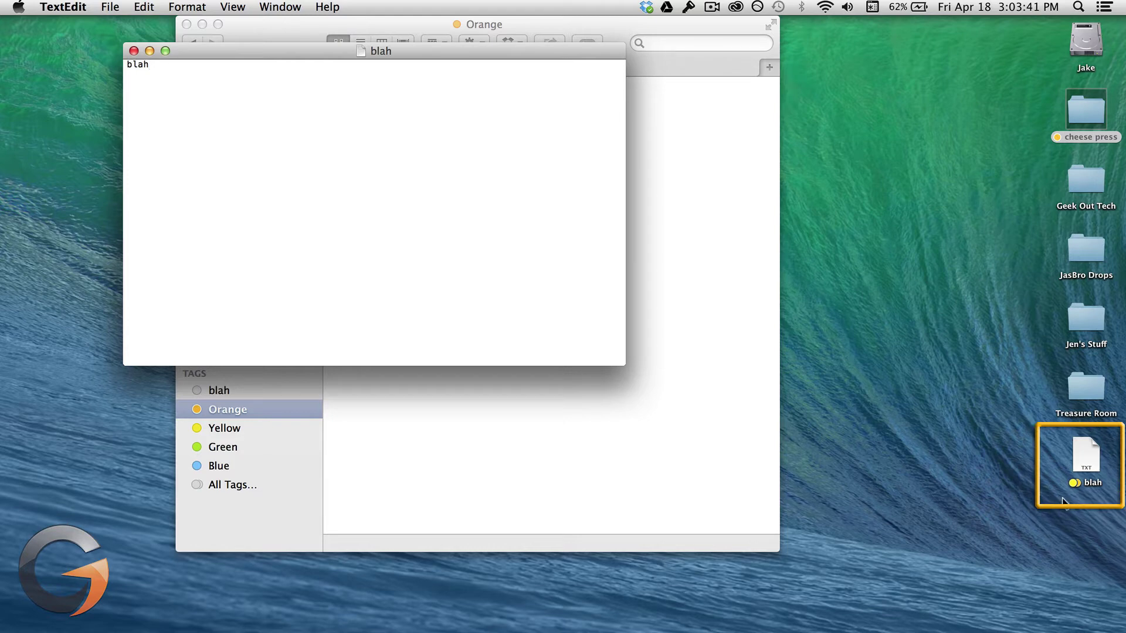
{"action": "left_click", "coordinate": [521, 430]}
In the Desktop folder, add the Blue tag to the blah file via the Tags toolbar button
{"action": "left_click", "coordinate": [229, 140]}
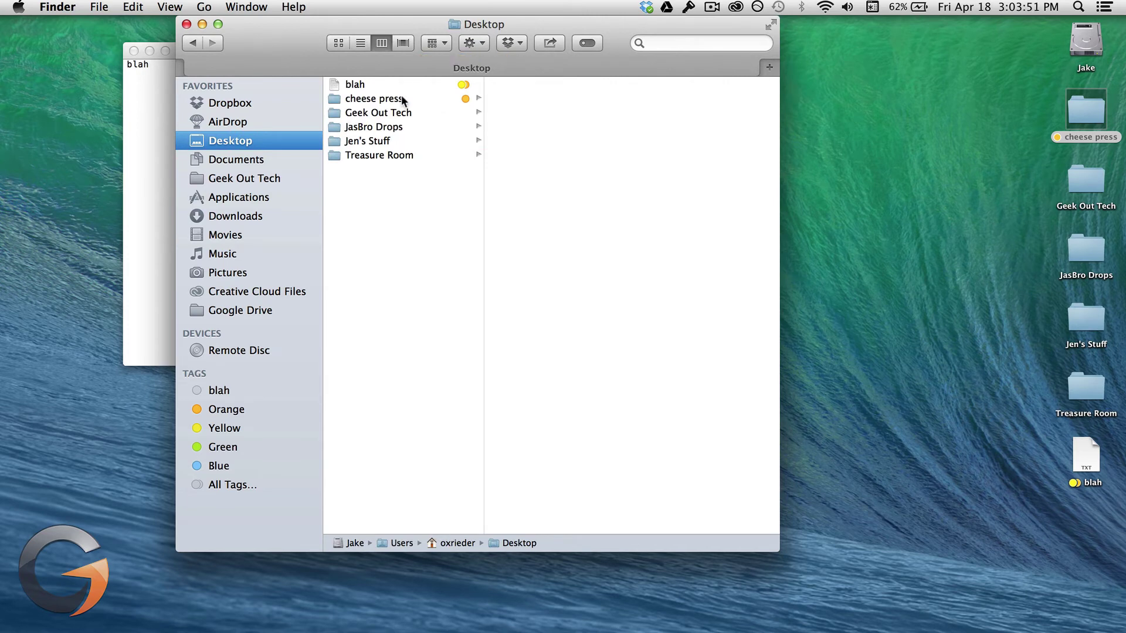
{"action": "left_click", "coordinate": [368, 85]}
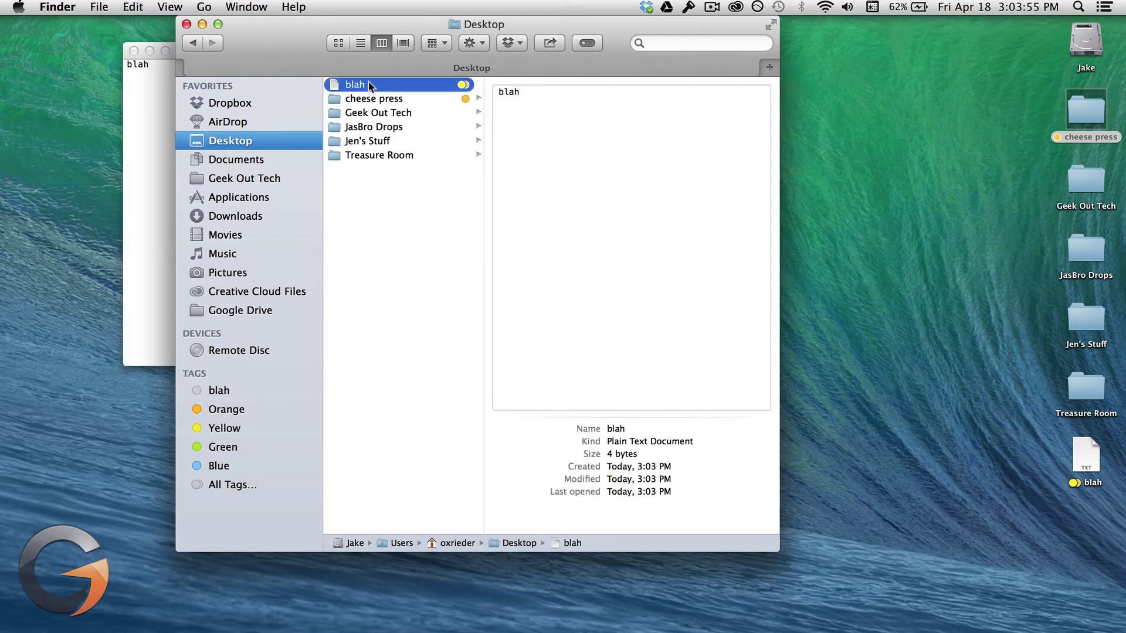
{"action": "left_click", "coordinate": [587, 42]}
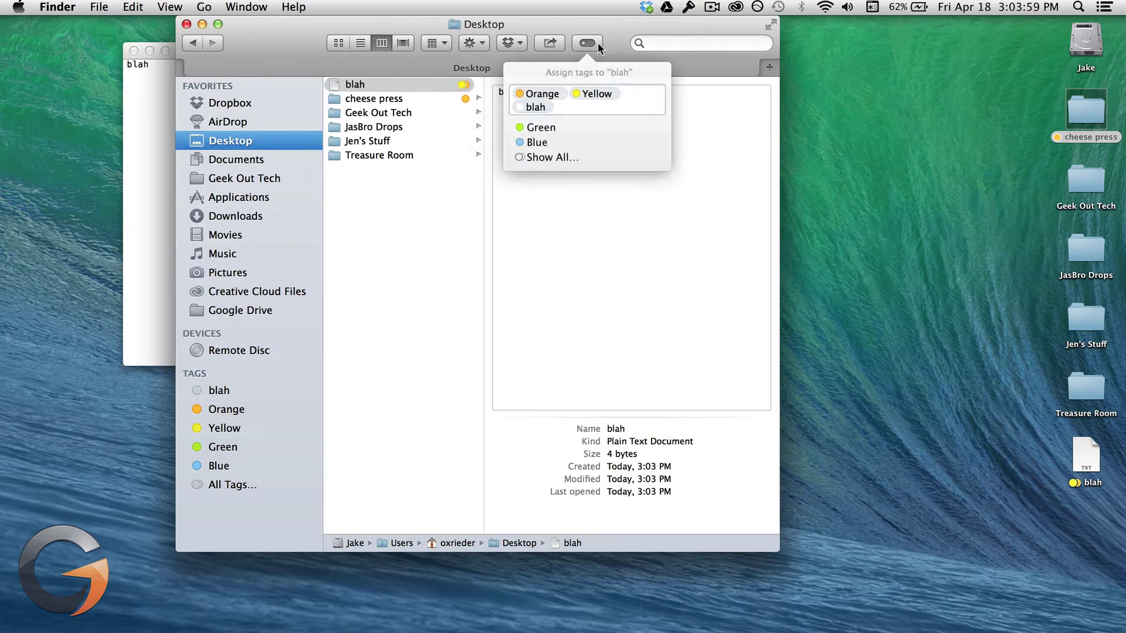
{"action": "left_click", "coordinate": [536, 142]}
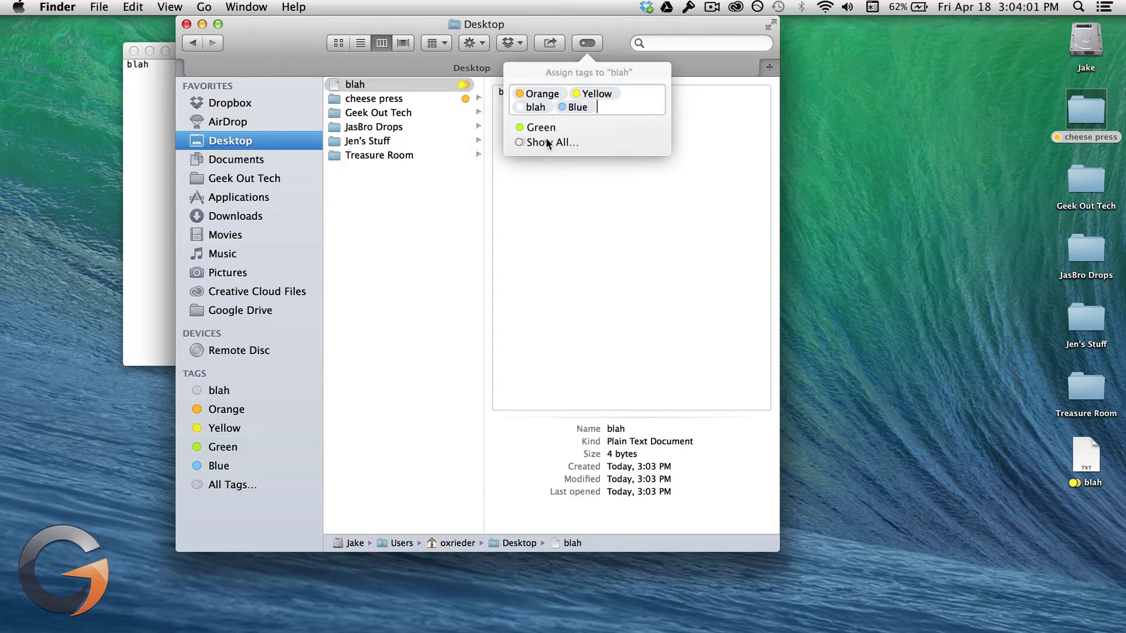
{"action": "left_click", "coordinate": [596, 49]}
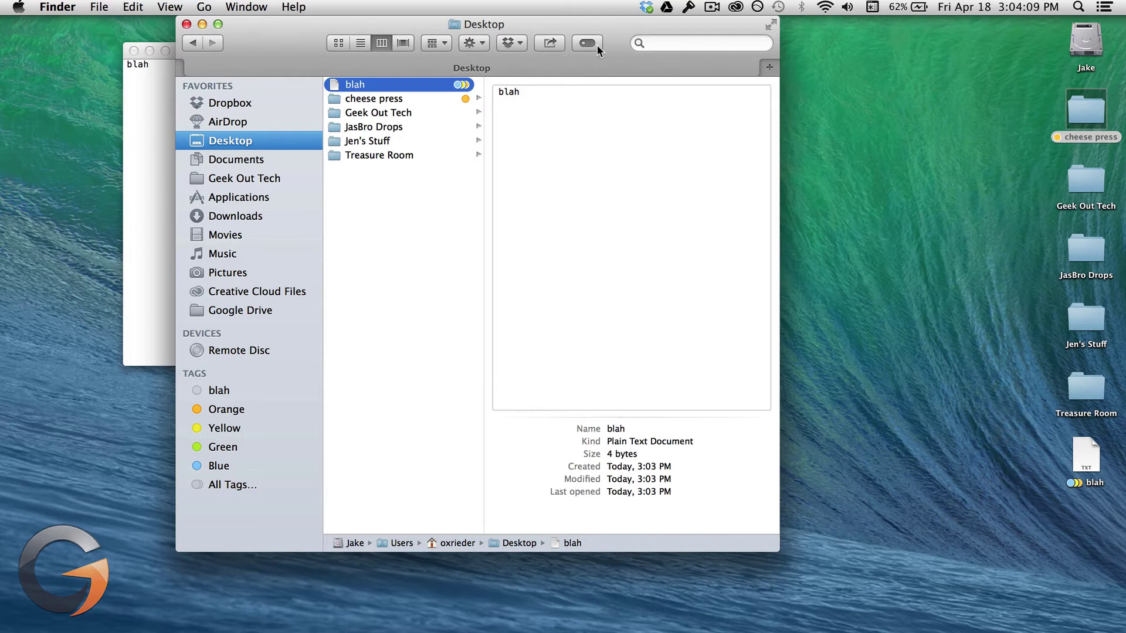
Select the cheese press folder and bring up its context menu
{"action": "left_click", "coordinate": [381, 97]}
{"action": "right_click", "coordinate": [384, 100]}
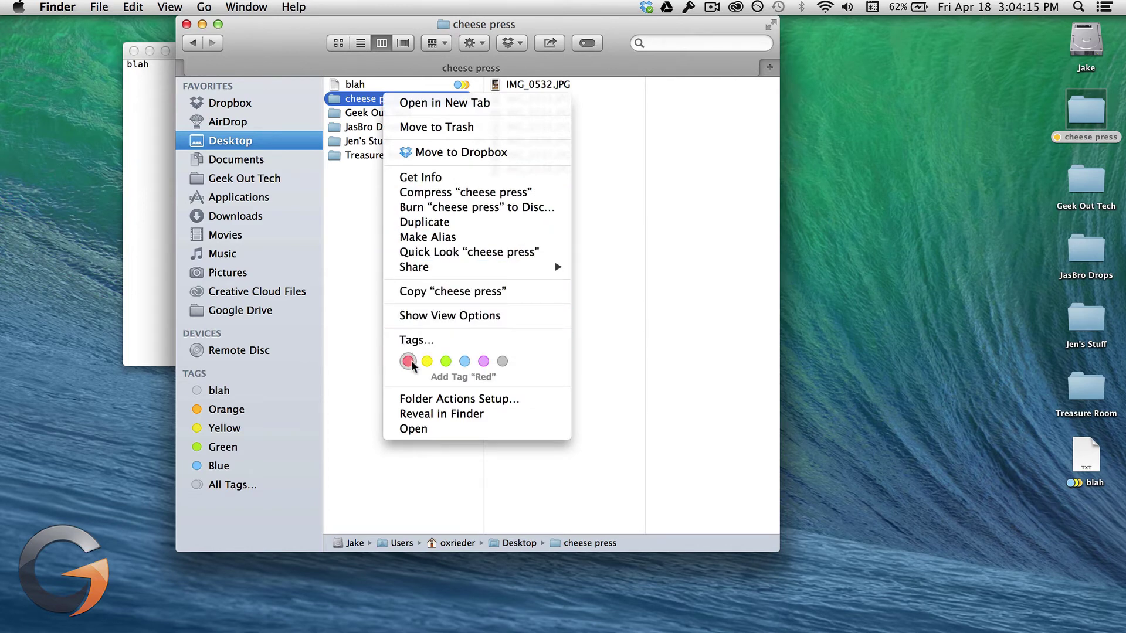
Tag the cheese press folder Red from the context menu's colour dots
{"action": "left_click", "coordinate": [408, 361]}
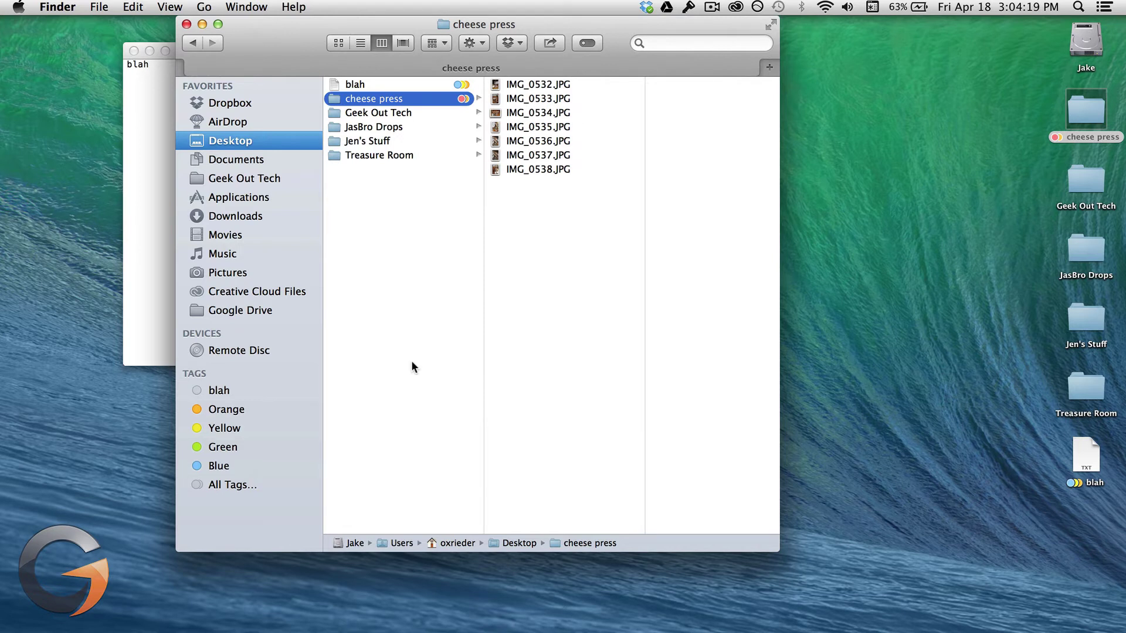
{"action": "left_click", "coordinate": [450, 41]}
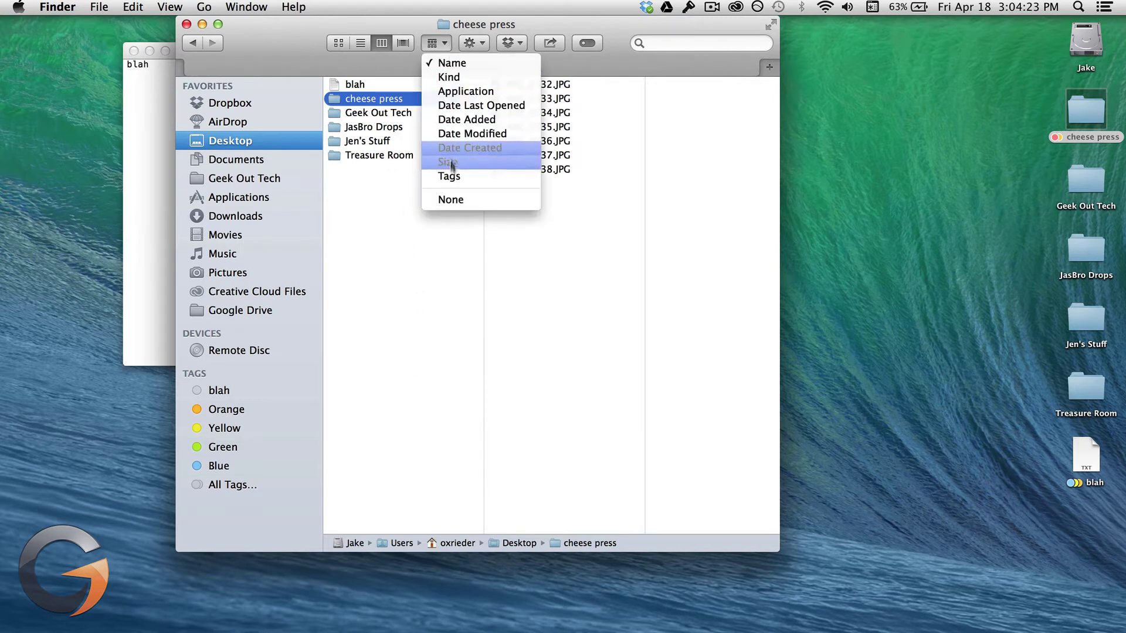
Arrange the Desktop items by Tags so they group into tag sections
{"action": "left_click", "coordinate": [473, 180]}
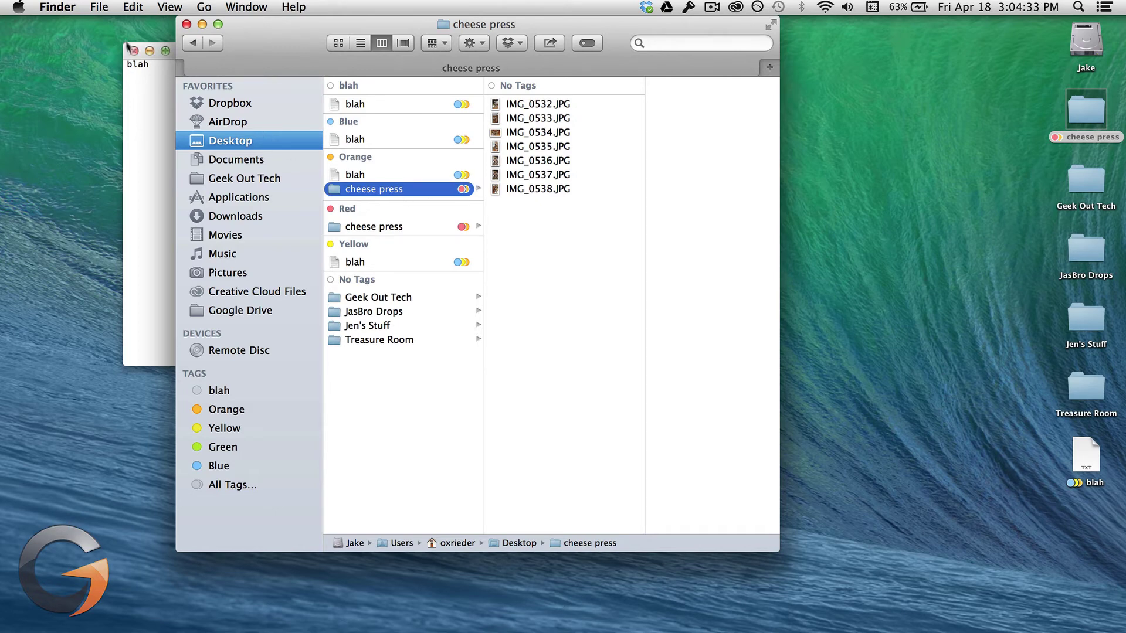
{"action": "left_click", "coordinate": [99, 7]}
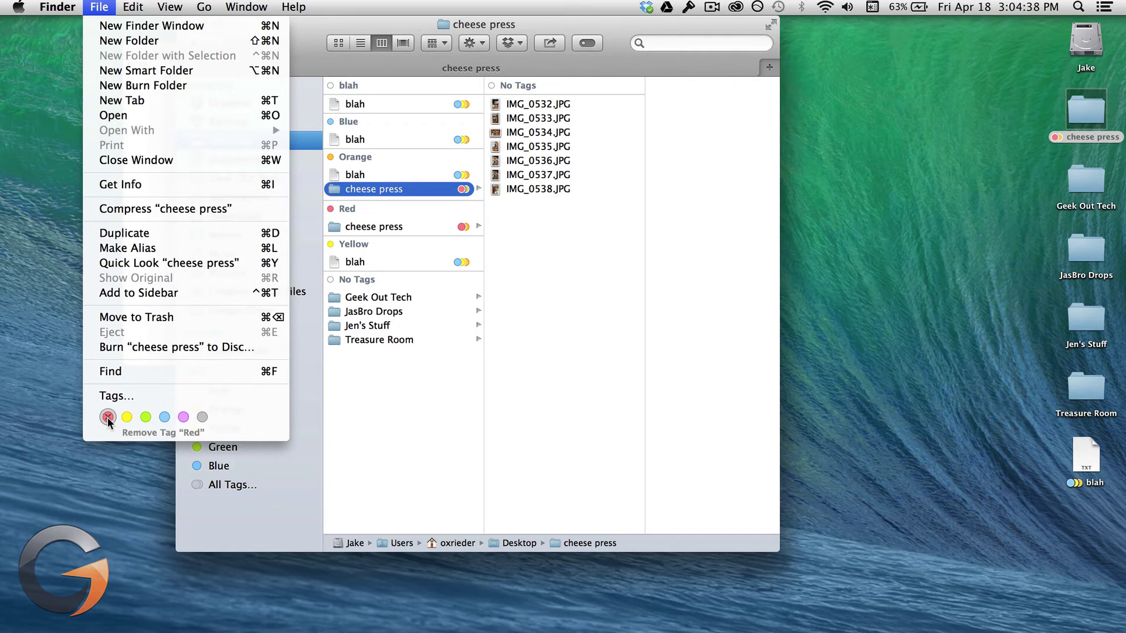
Remove the Red and Orange tags from the cheese press folder, leaving it untagged
{"action": "left_click", "coordinate": [108, 416]}
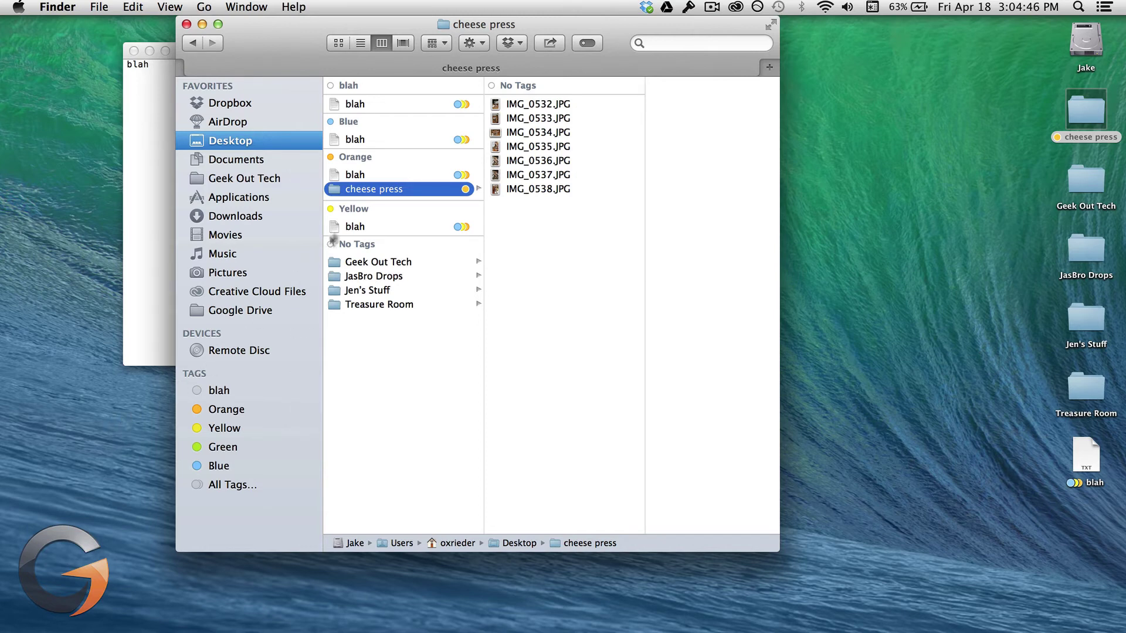
{"action": "left_click", "coordinate": [588, 42]}
{"action": "left_click", "coordinate": [555, 92]}
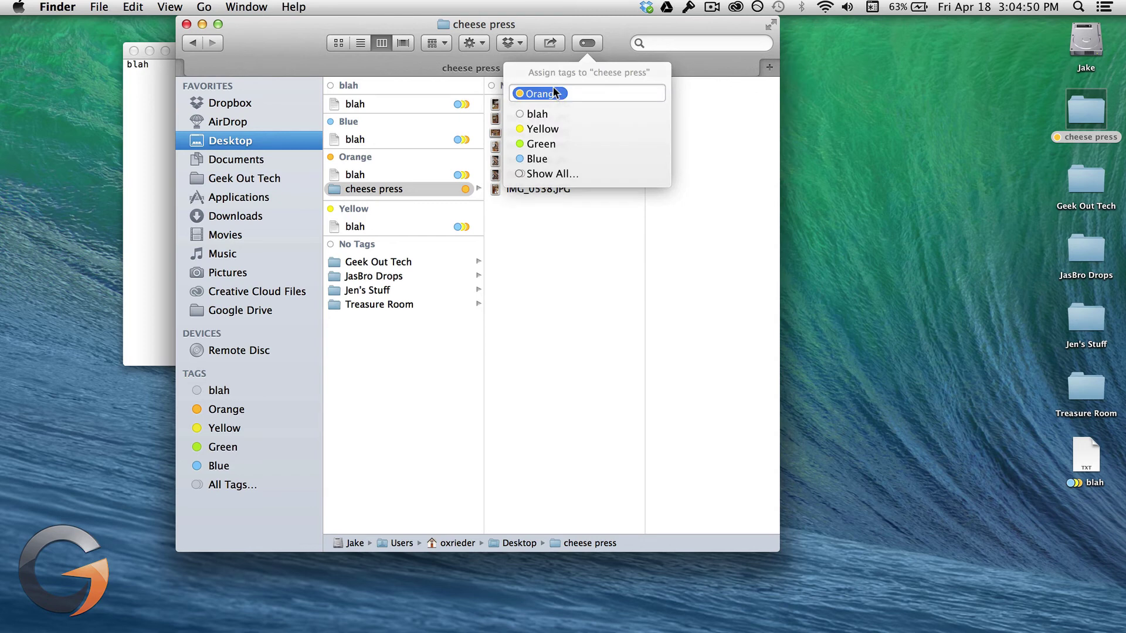
{"action": "key", "text": "BackSpace"}
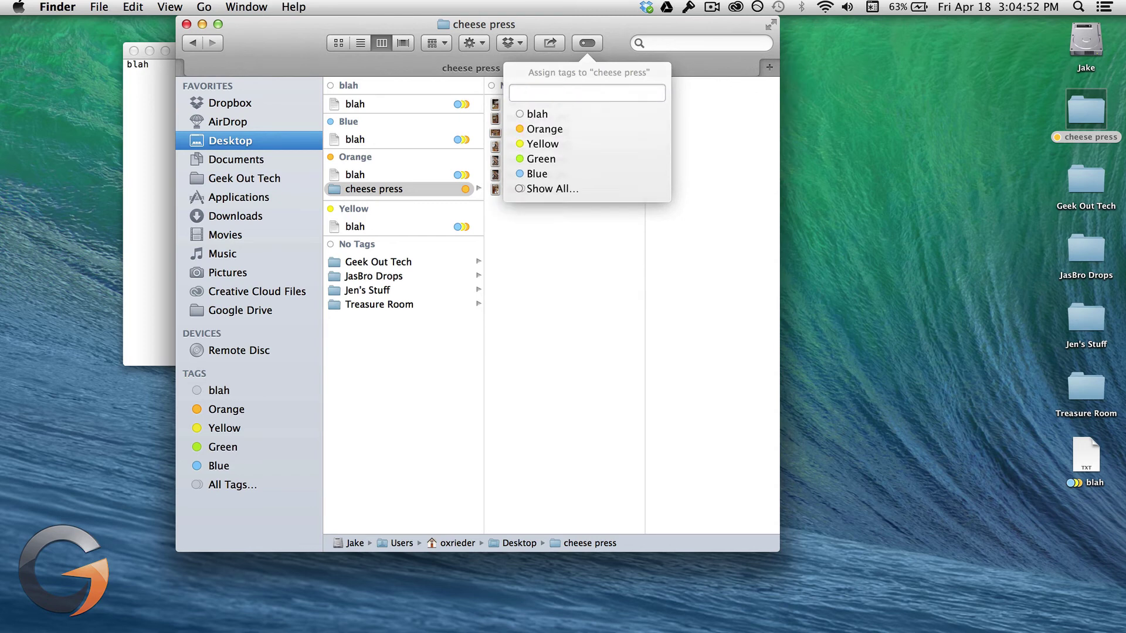
{"action": "left_click", "coordinate": [585, 45]}
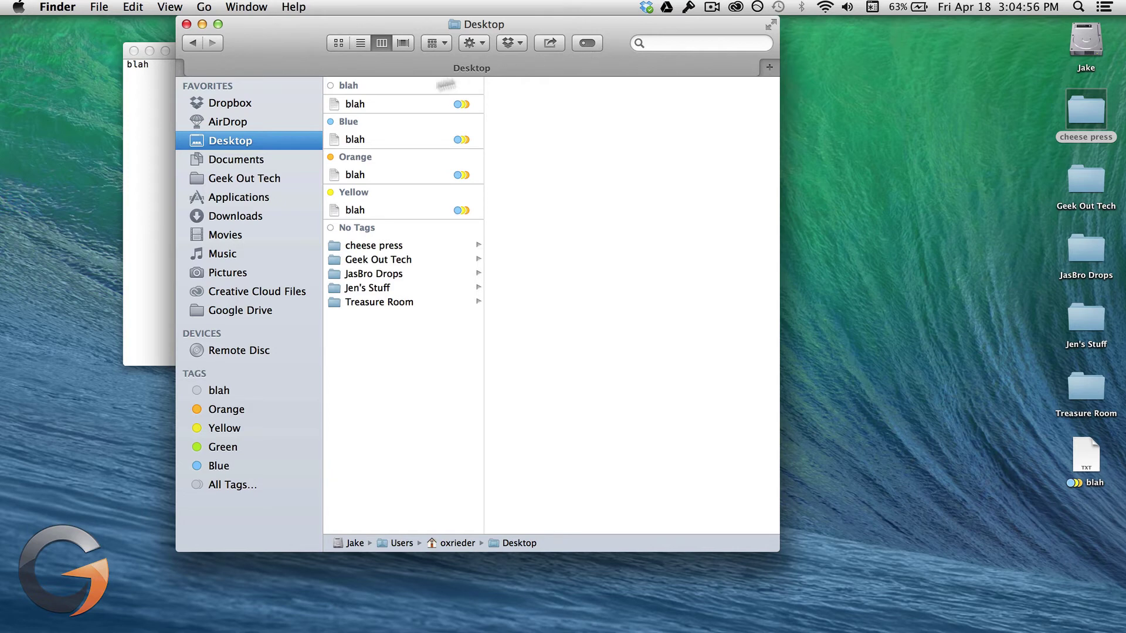
Remove the Blue tag from the blah file via its context menu
{"action": "left_click", "coordinate": [354, 104]}
{"action": "right_click", "coordinate": [354, 104]}
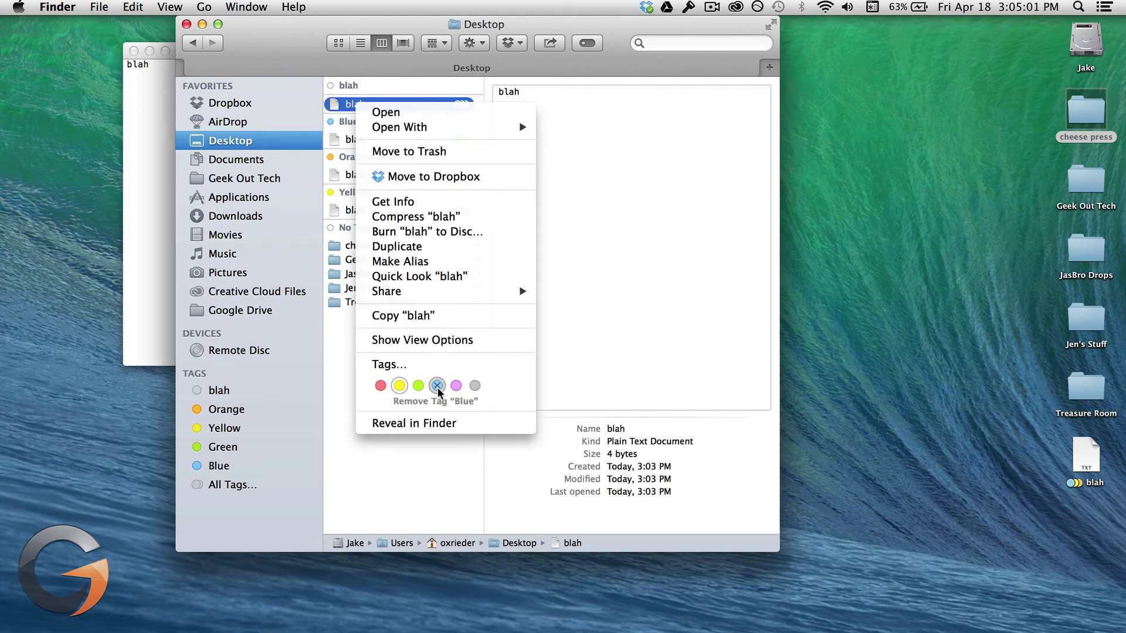
{"action": "left_click", "coordinate": [438, 386]}
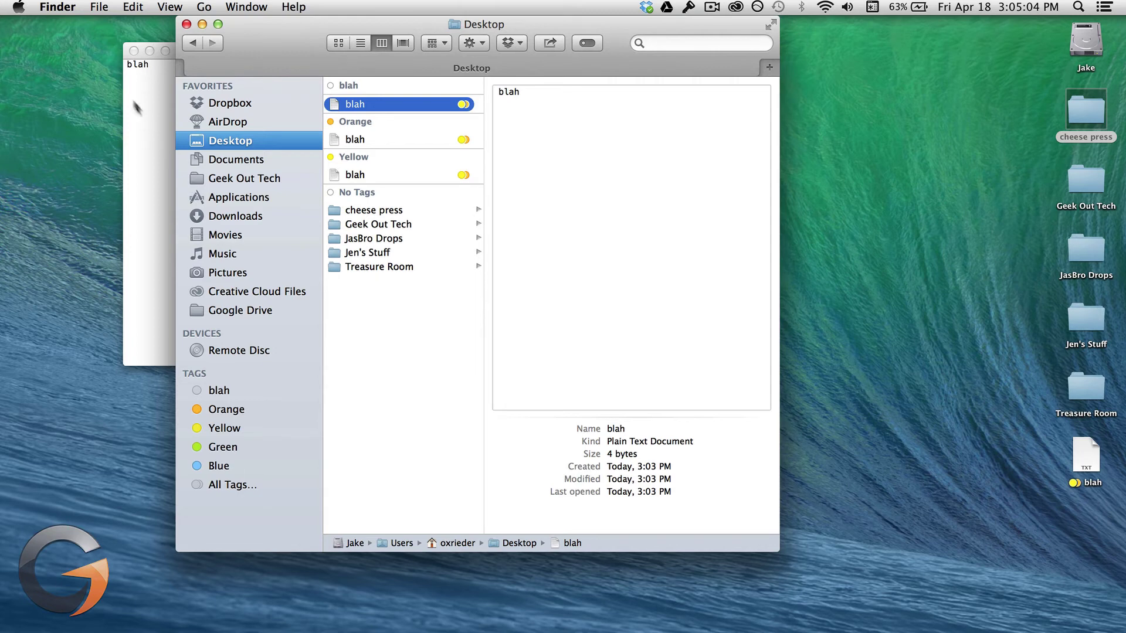
{"action": "left_click", "coordinate": [58, 8]}
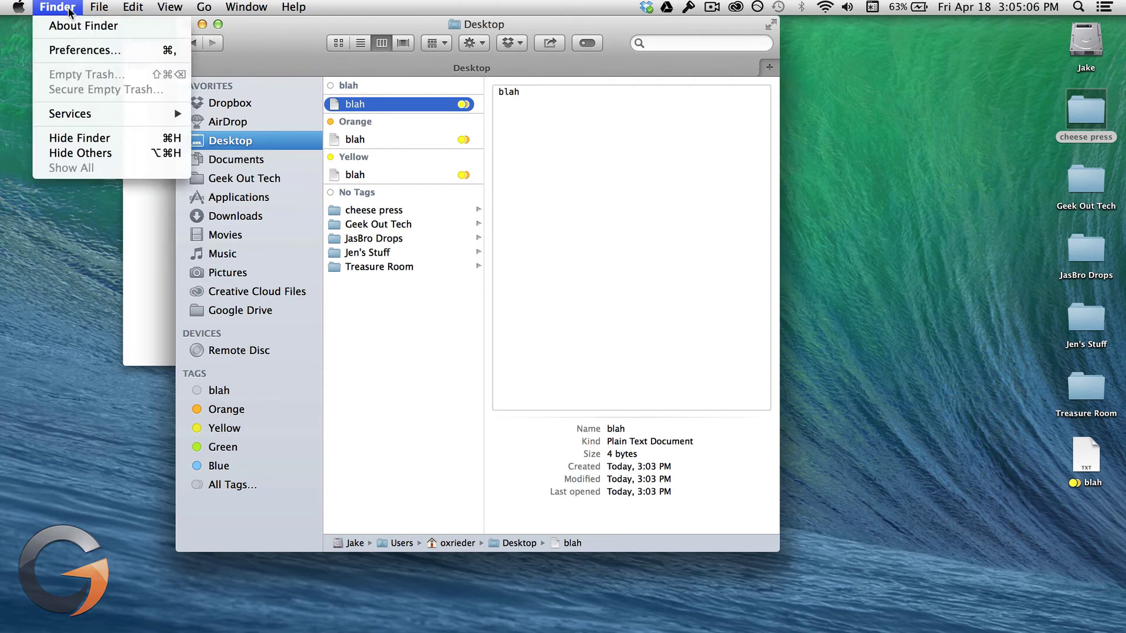
In Finder Preferences > Tags, rename jason to jason 2, show it in the sidebar and make it a favourite tag
{"action": "left_click", "coordinate": [132, 53]}
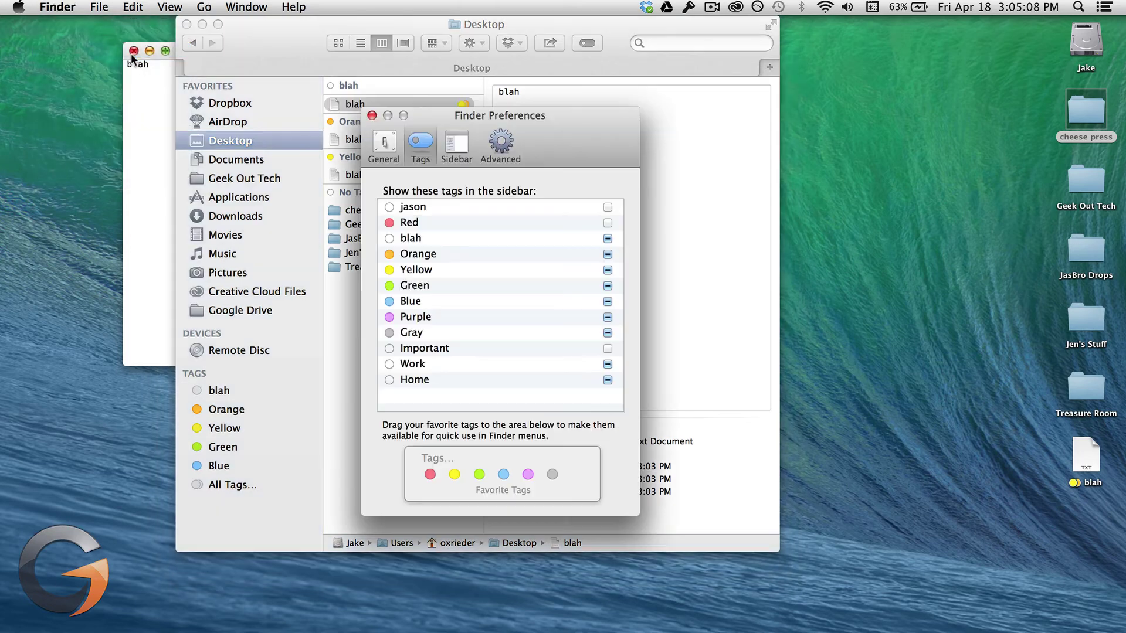
{"action": "double_click", "coordinate": [413, 208]}
{"action": "type", "text": "jason"}
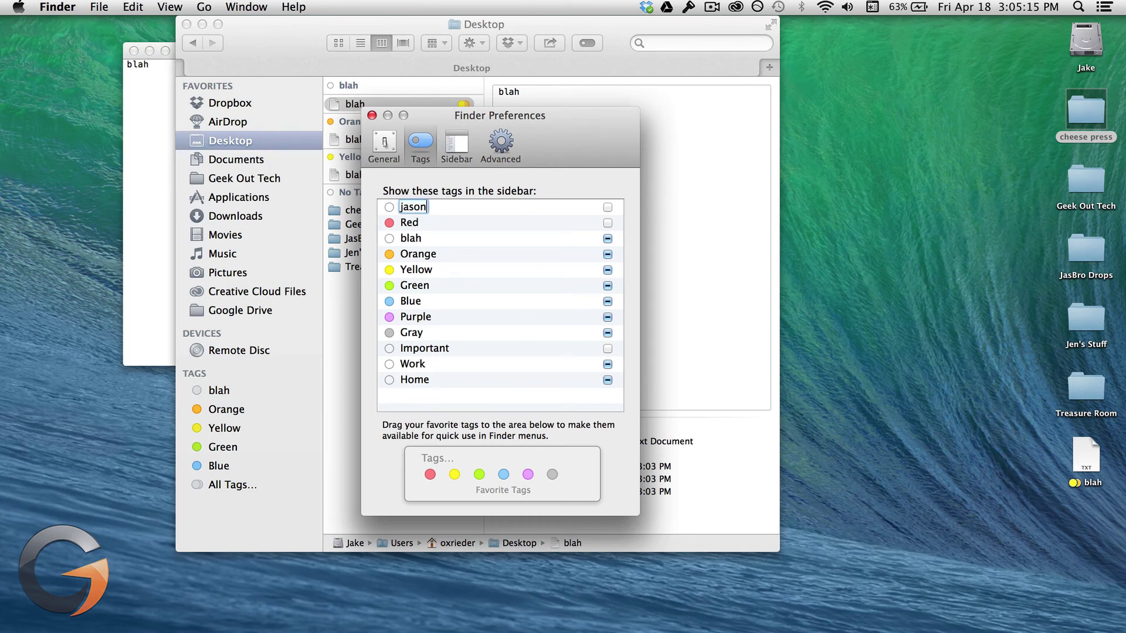
{"action": "key", "text": "Return"}
{"action": "left_click", "coordinate": [608, 208]}
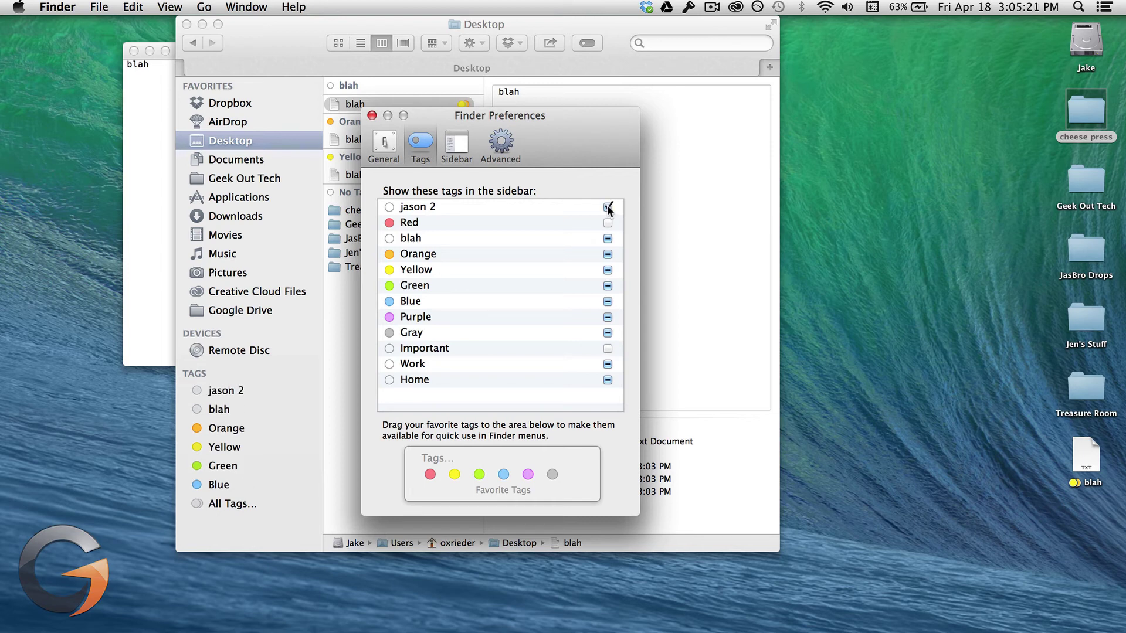
{"action": "left_click_drag", "start_coordinate": [423, 208], "coordinate": [427, 474]}
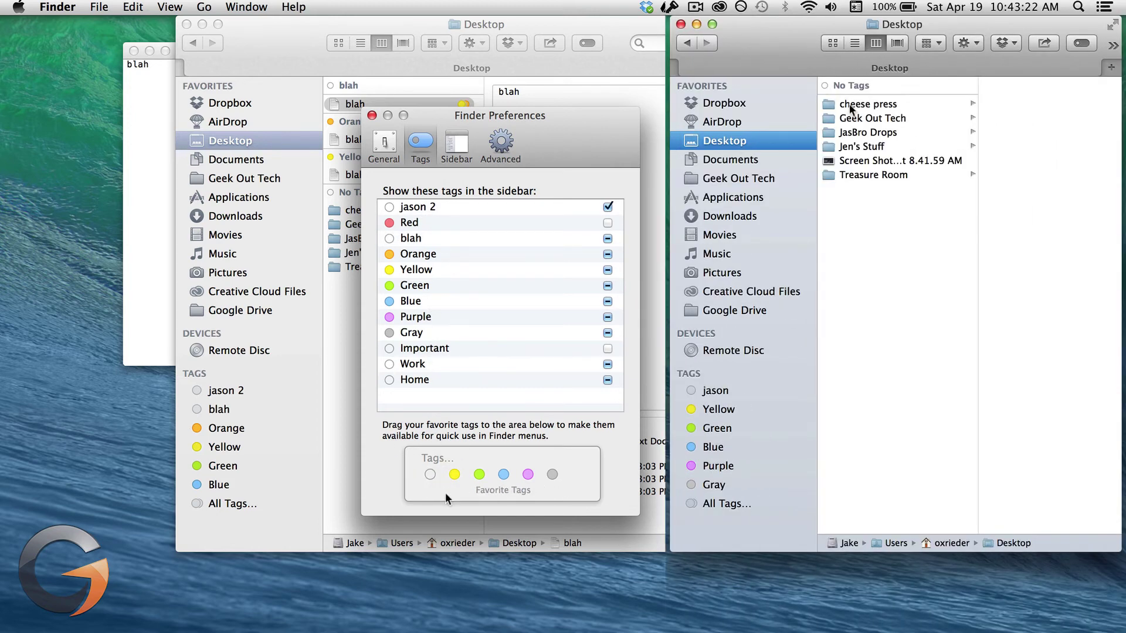
Colour the jason 2 tag Purple and close the preferences window
{"action": "right_click", "coordinate": [850, 104]}
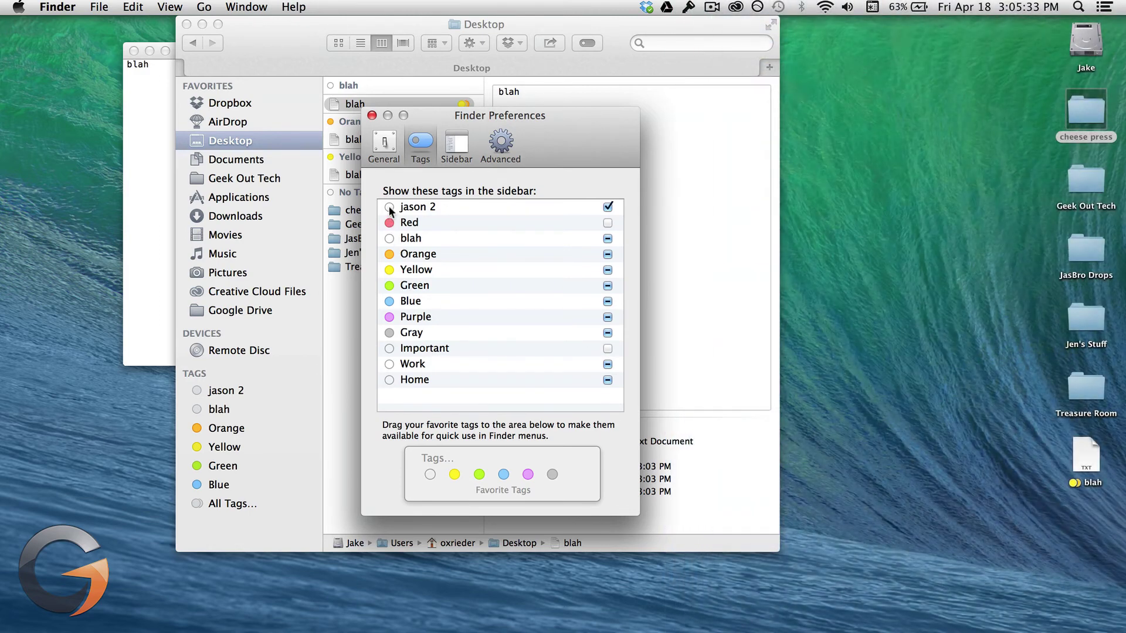
{"action": "left_click", "coordinate": [389, 208]}
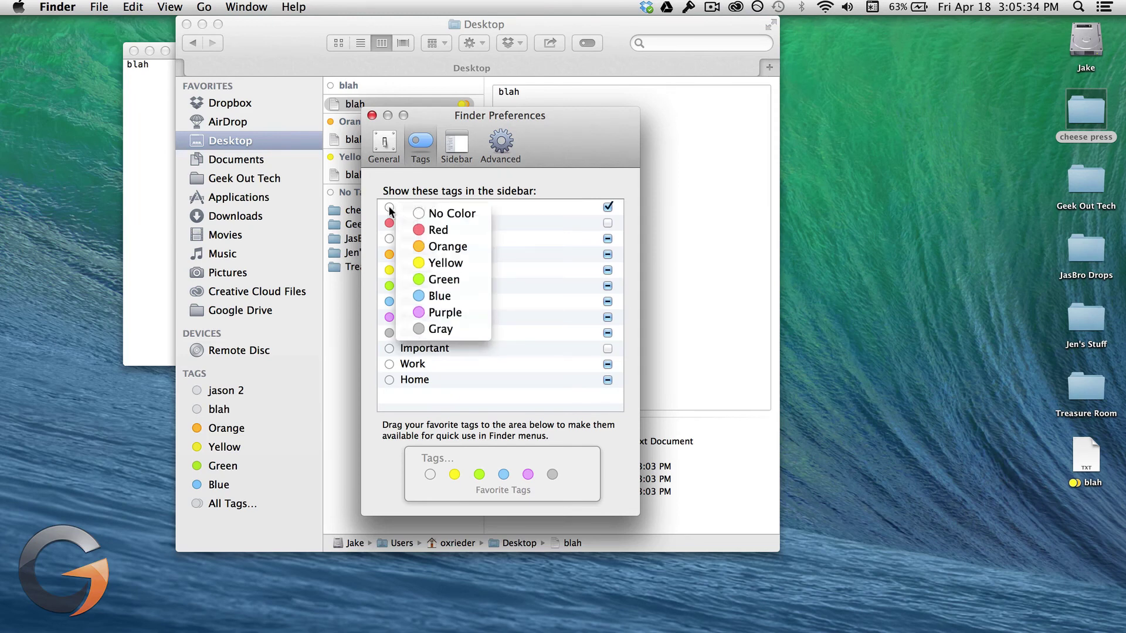
{"action": "left_click", "coordinate": [431, 314]}
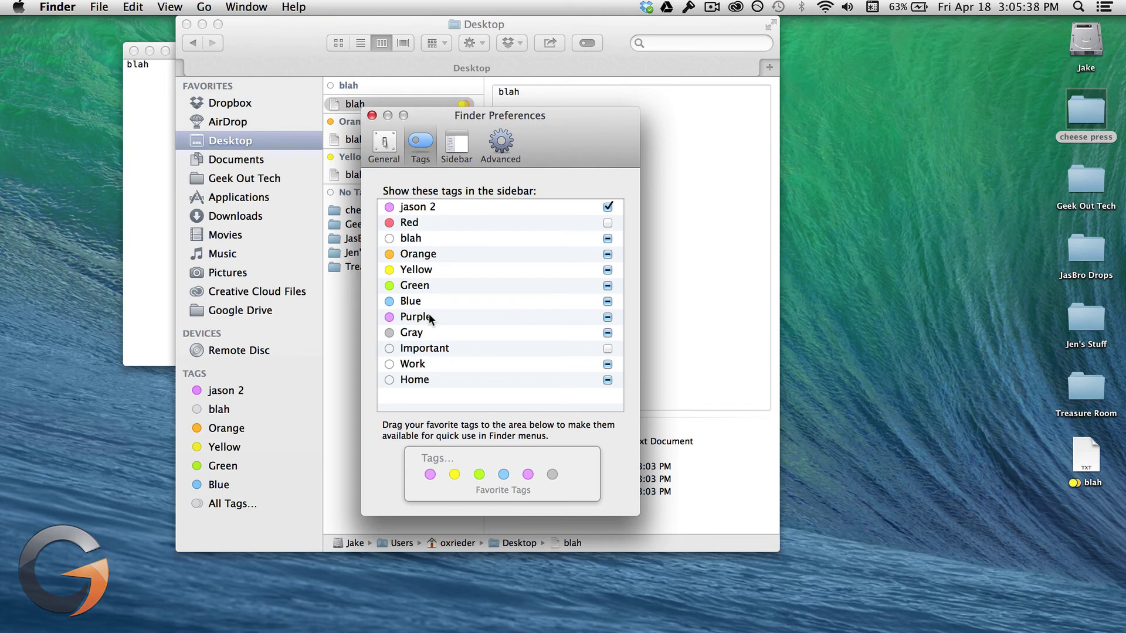
{"action": "left_click", "coordinate": [372, 115]}
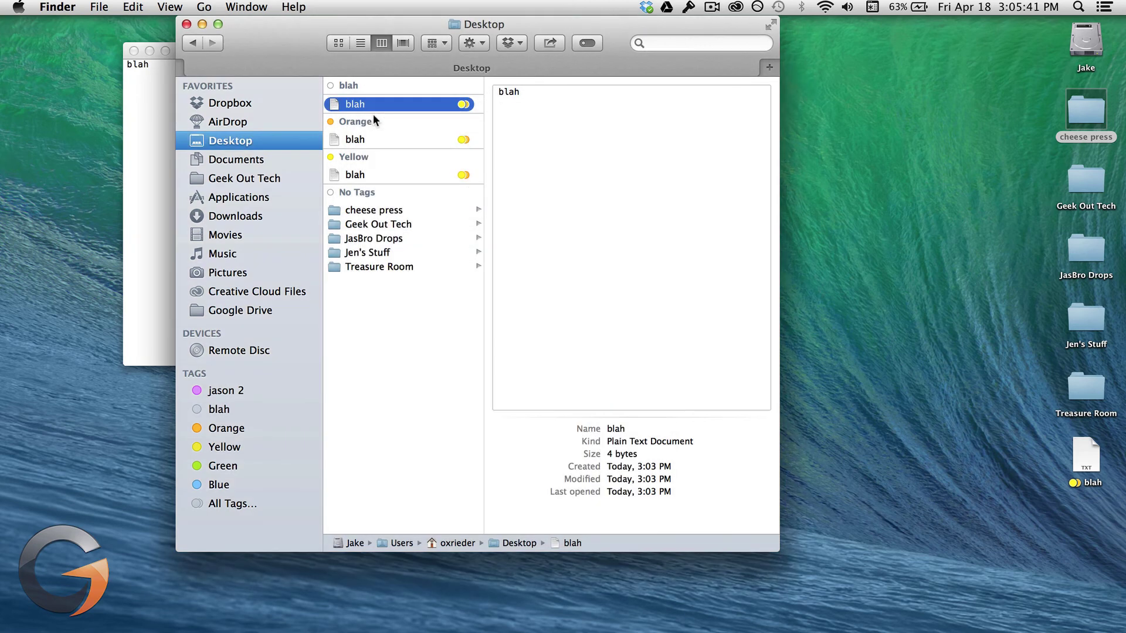
Delete the jason 2 tag from the sidebar Tags section and confirm the deletion
{"action": "right_click", "coordinate": [218, 391]}
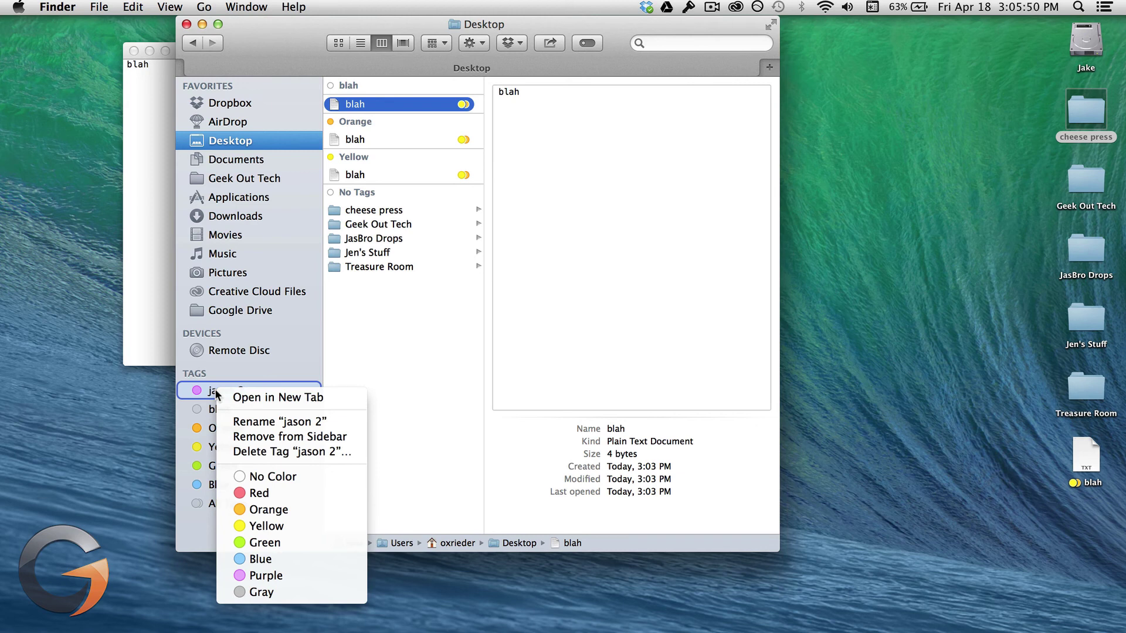
{"action": "left_click", "coordinate": [288, 449]}
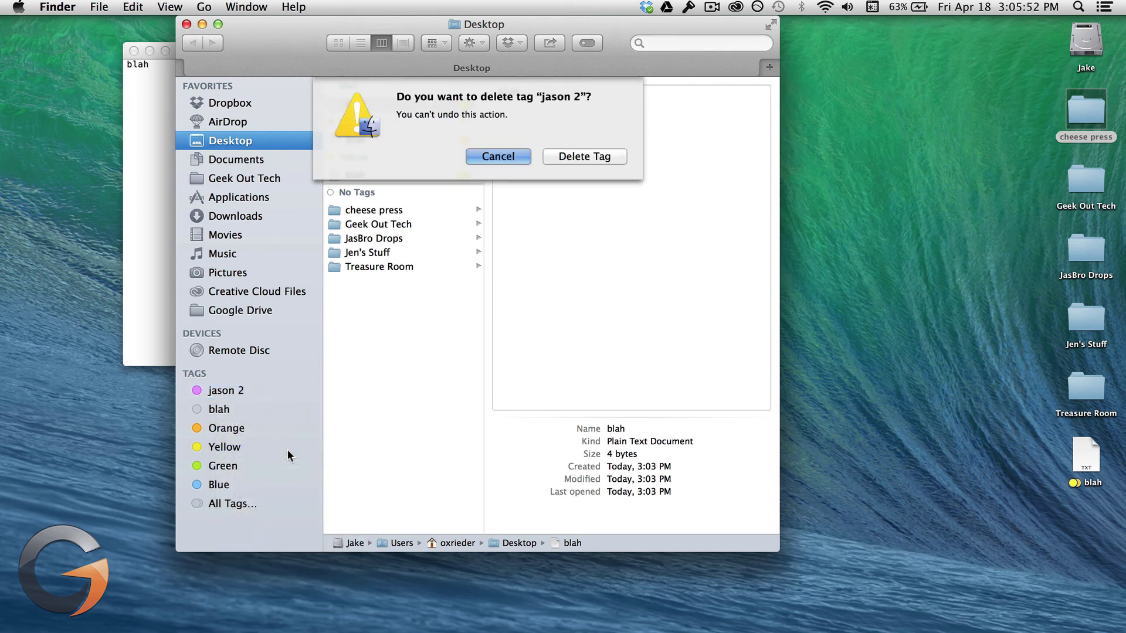
{"action": "left_click", "coordinate": [590, 156]}
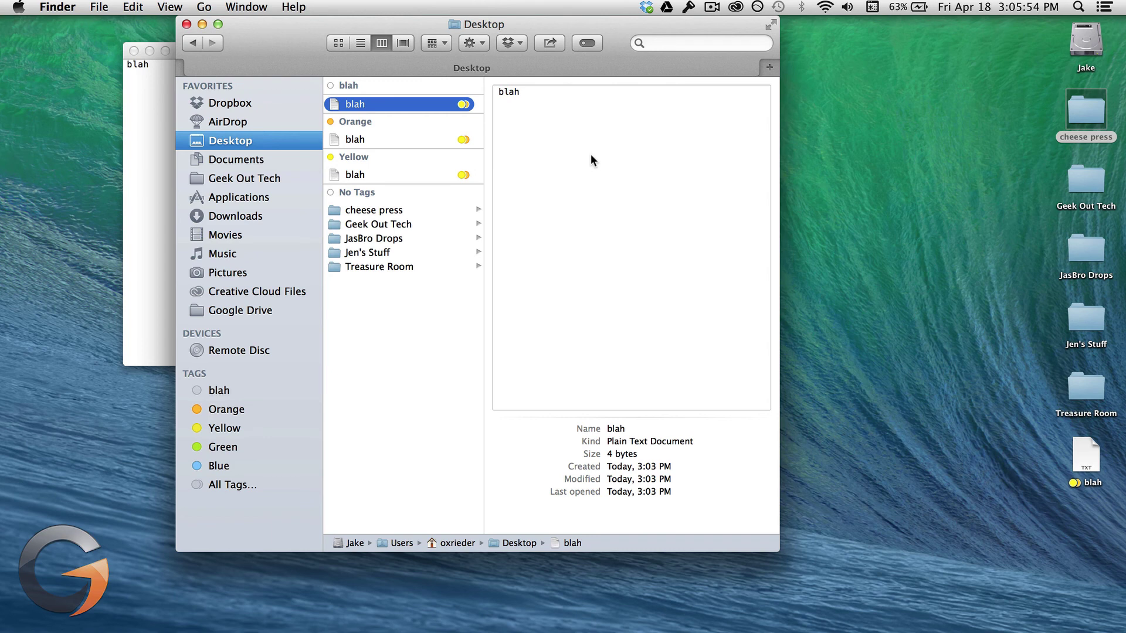